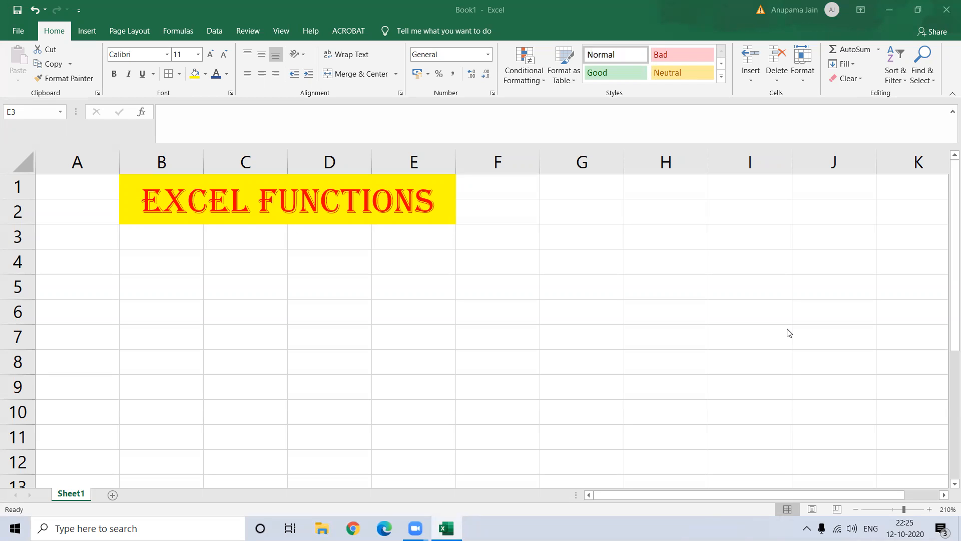
- Enter =SUM(989999,787714,56987,45782,154569,55555,122222,14477) in cell C4 to add the eight numbers
left_click(261, 264)
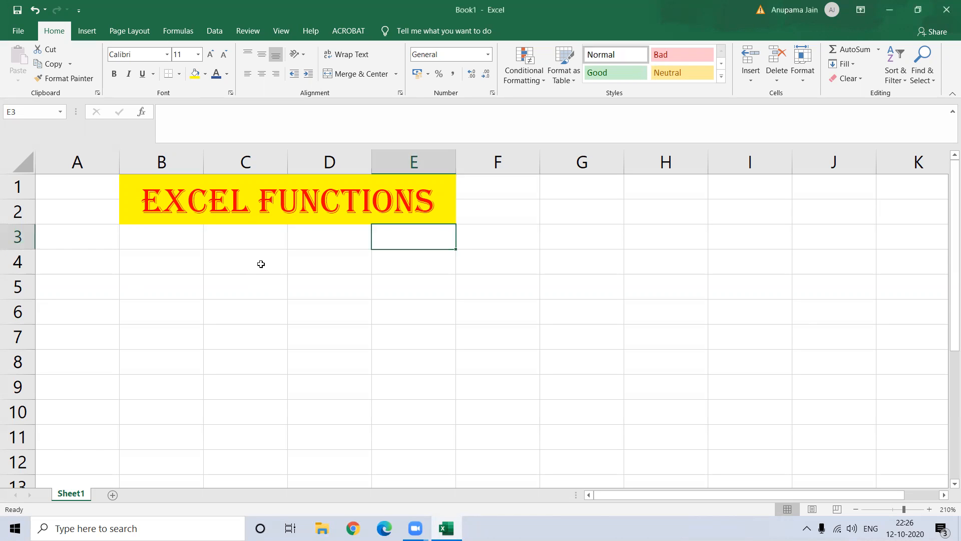
left_click(238, 266)
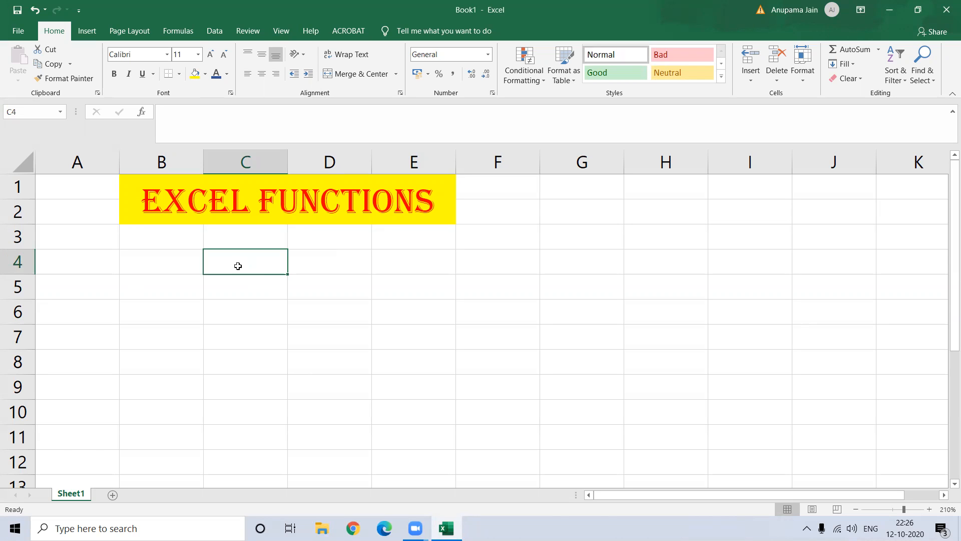
type("=")
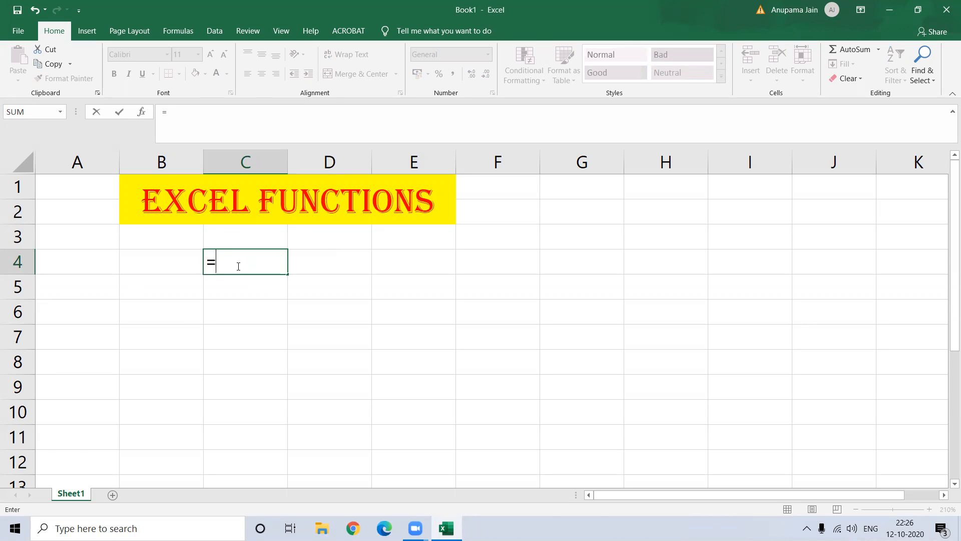
type("sum")
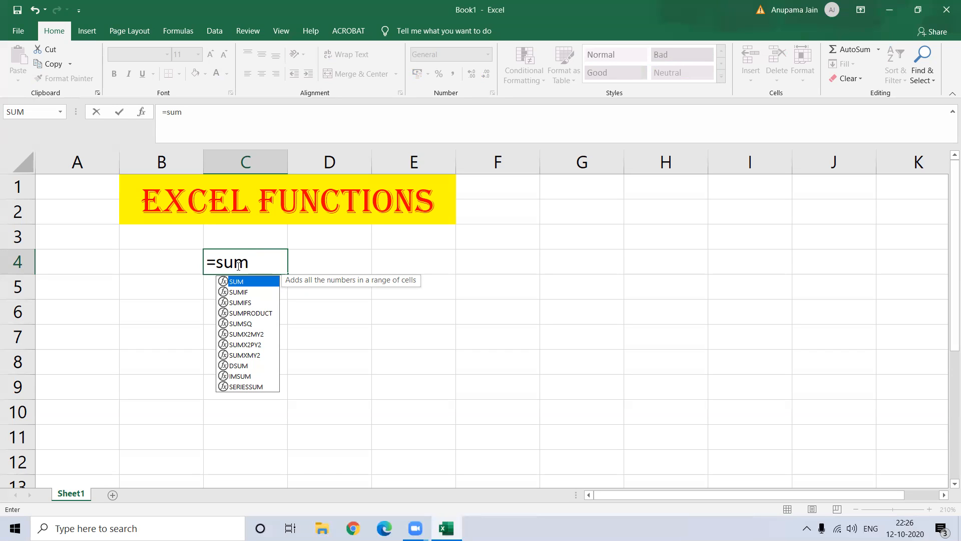
type("(")
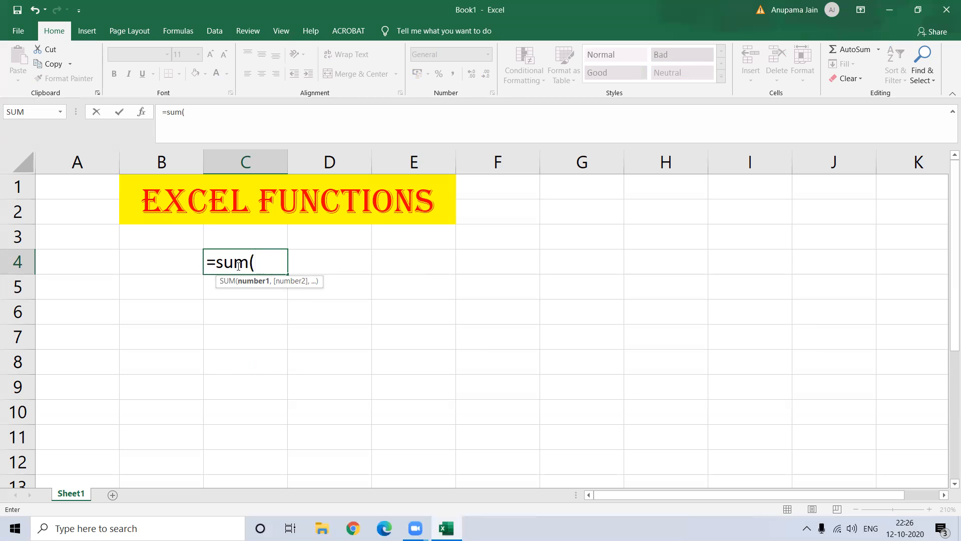
type("98999")
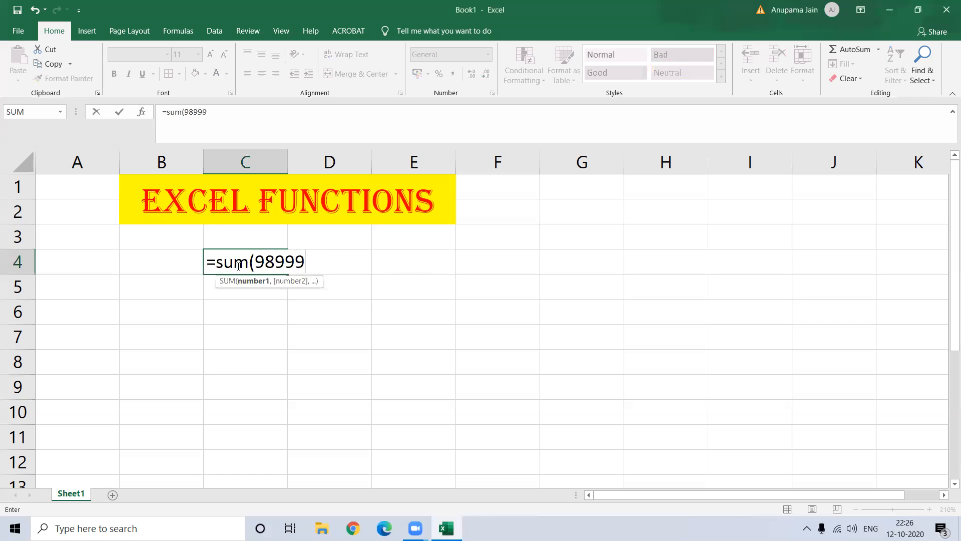
type("9,787714")
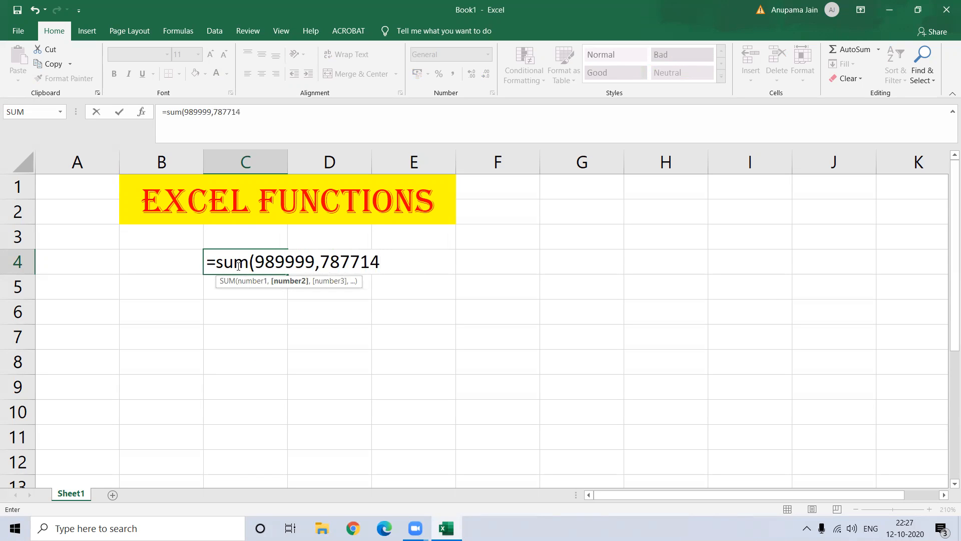
type(",")
type("569")
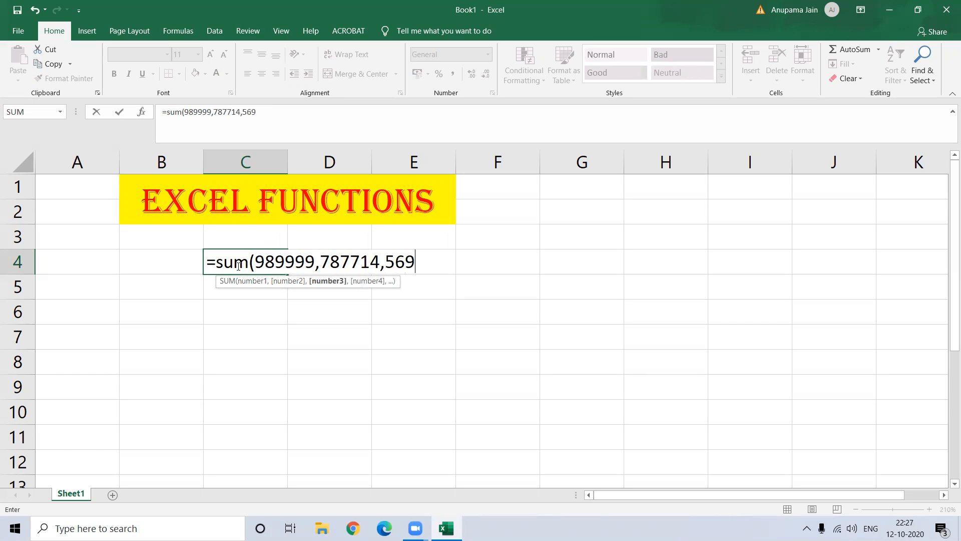
type("87,4")
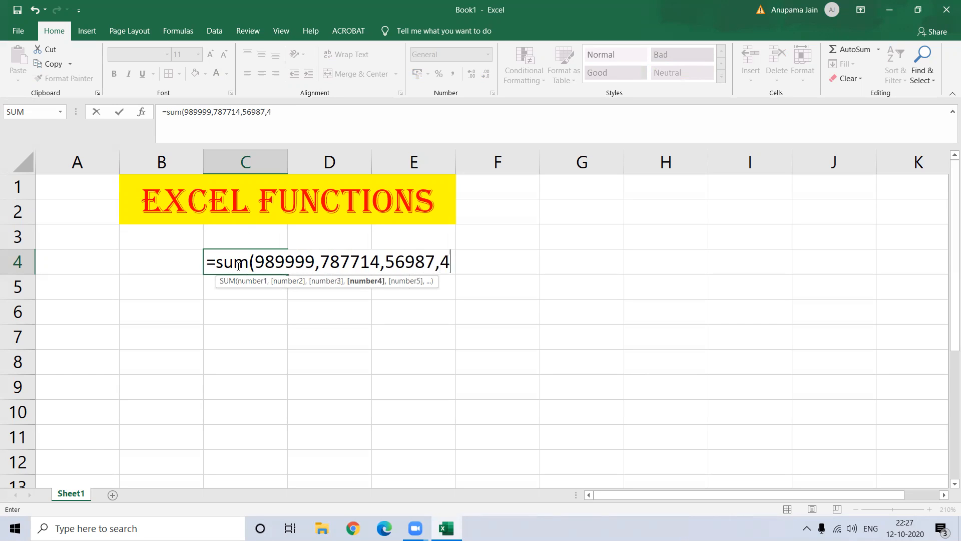
type("5782,")
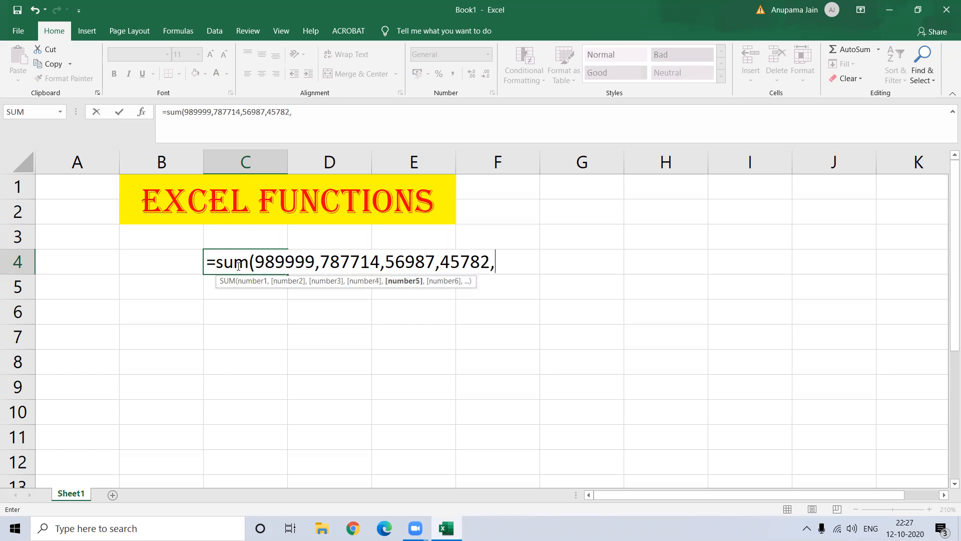
type("15456")
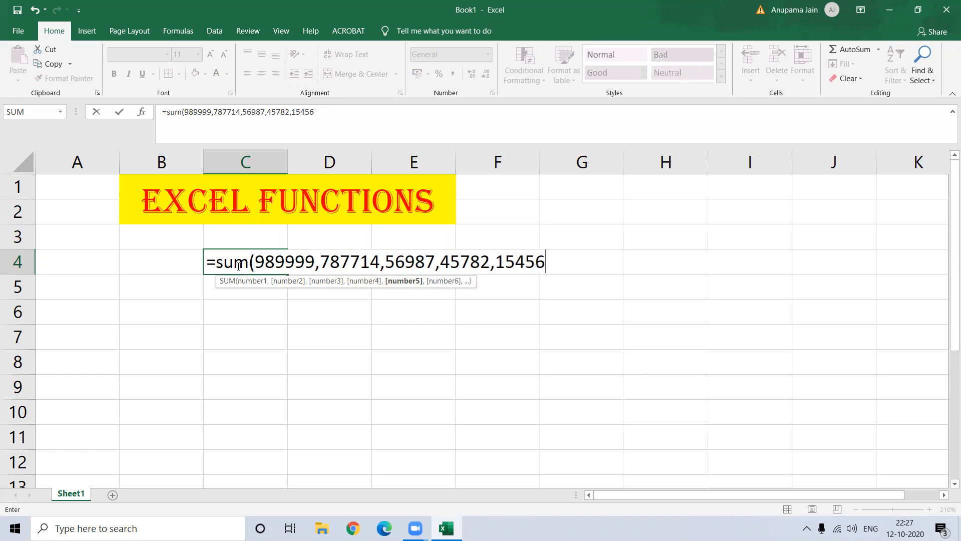
type("9,")
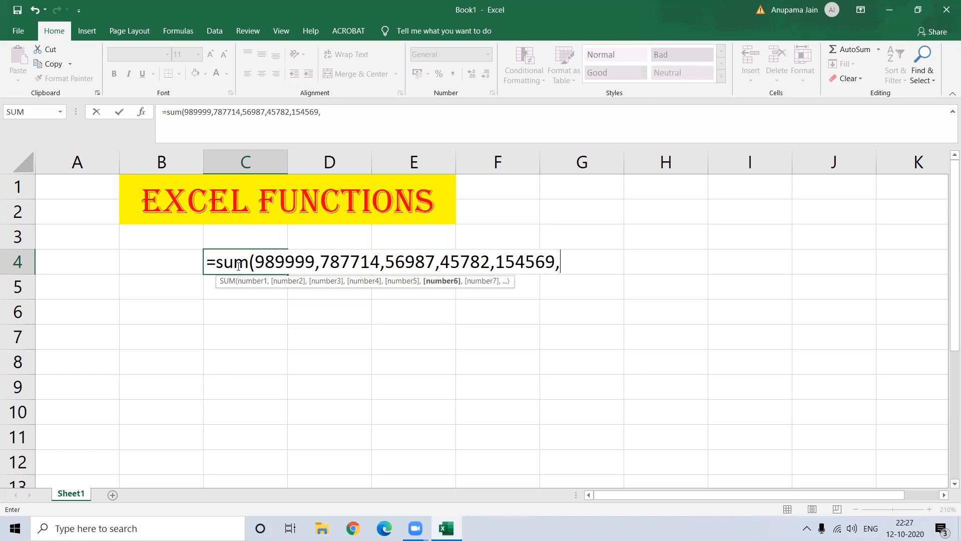
type("55555")
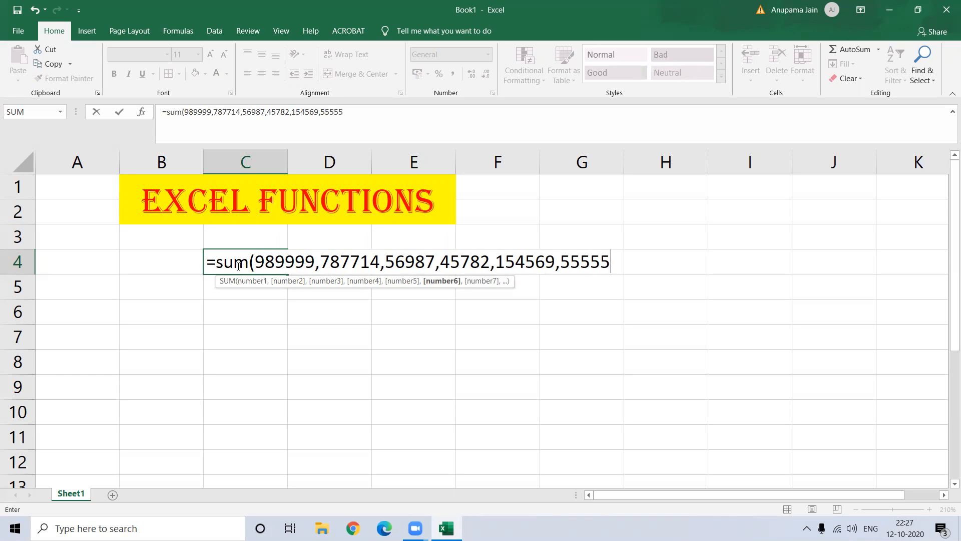
type(",122")
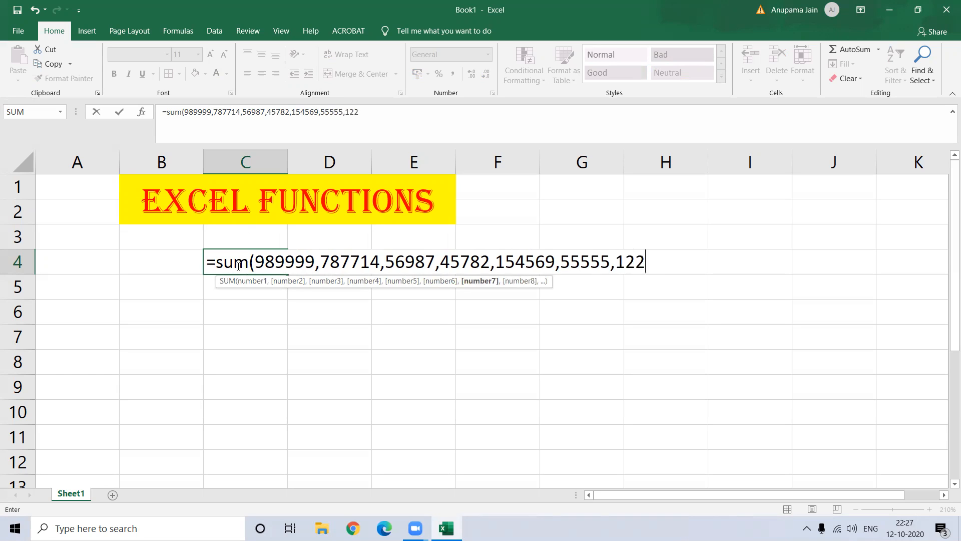
type("222,14477")
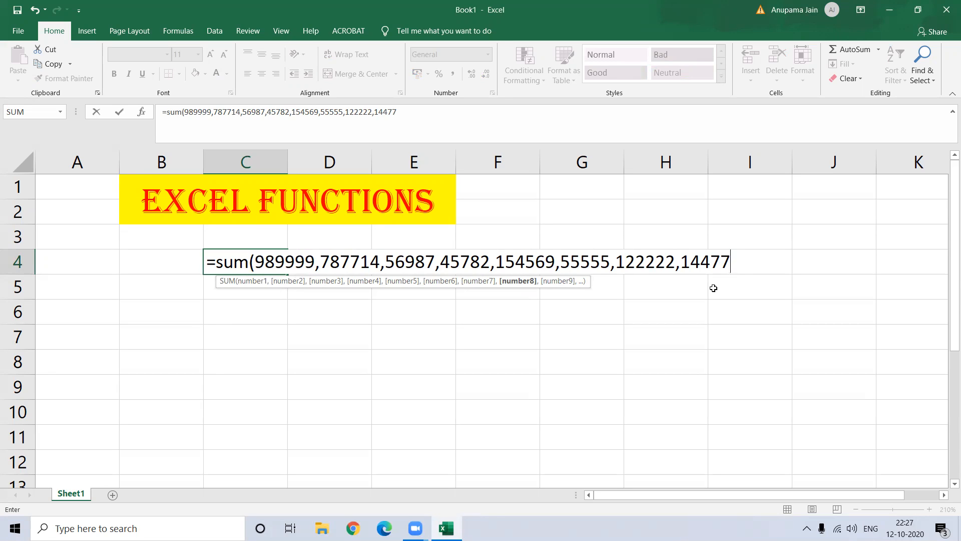
type(")")
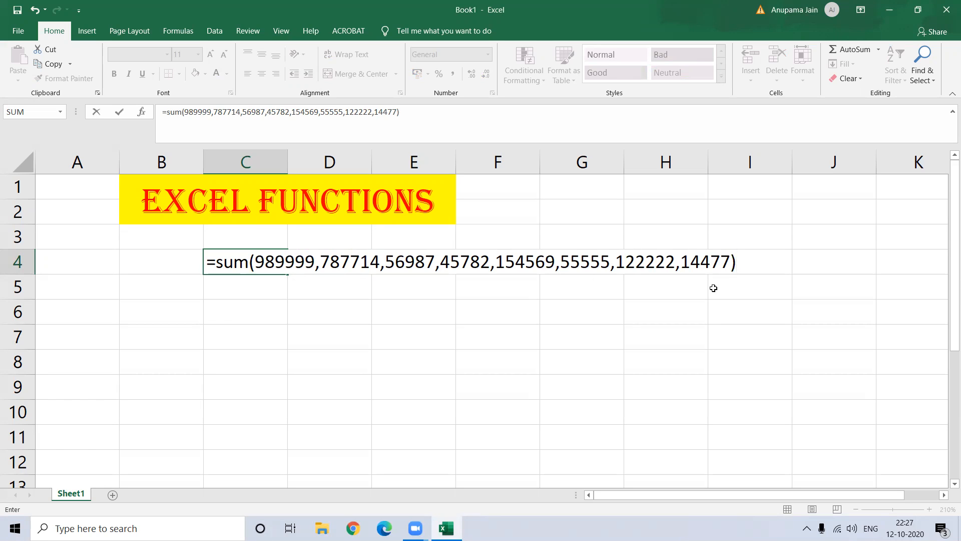
key("Return")
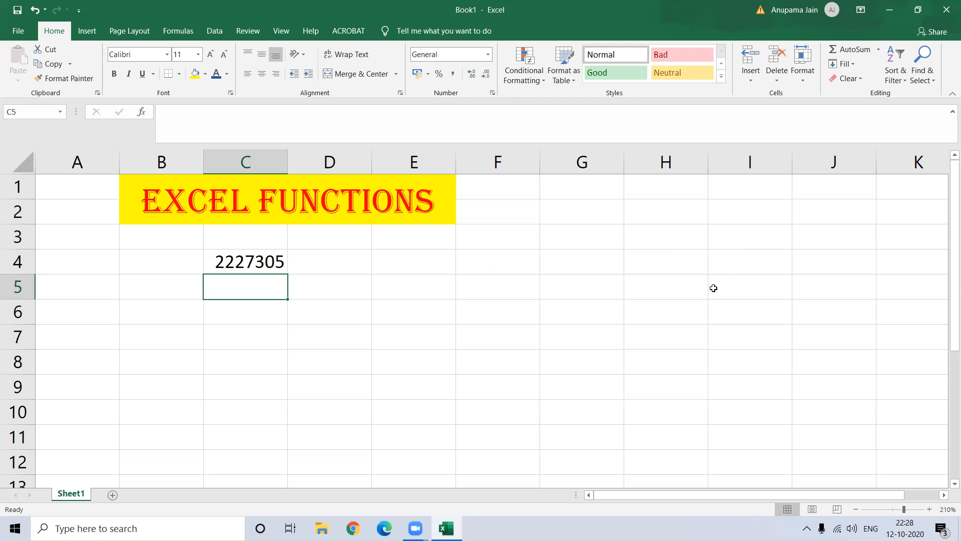
key("Up")
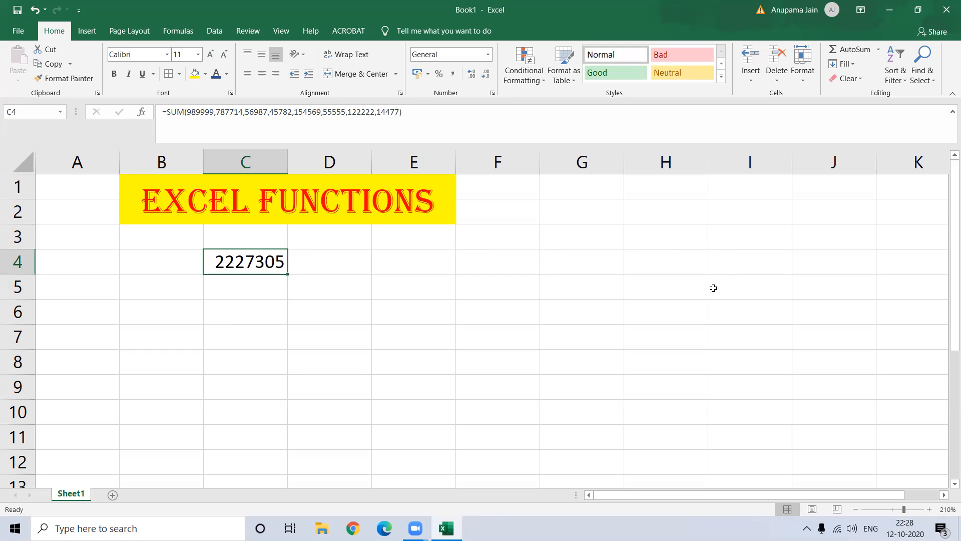
- Enter =SUM(1,2,3,4,5) in cell C6 to add the five numbers
key("Down")
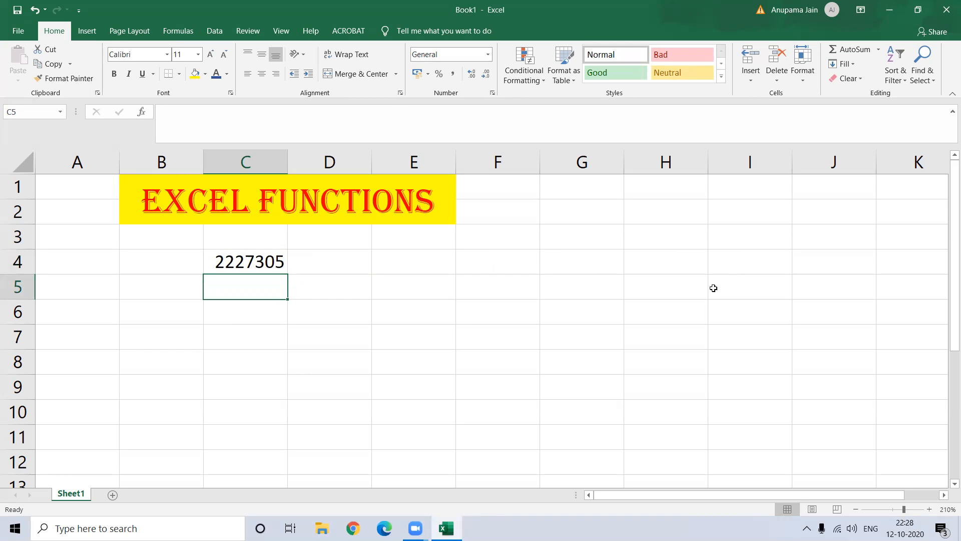
key("Down")
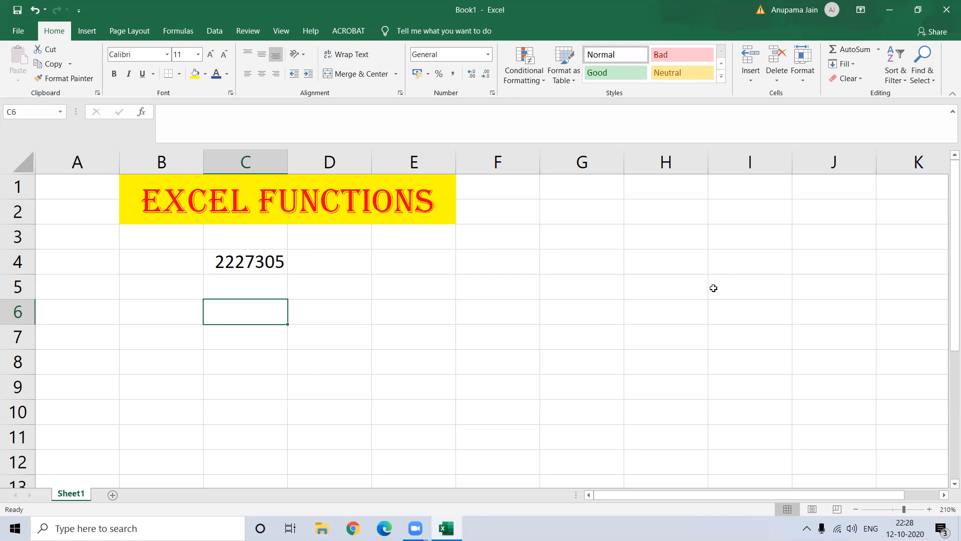
type("=")
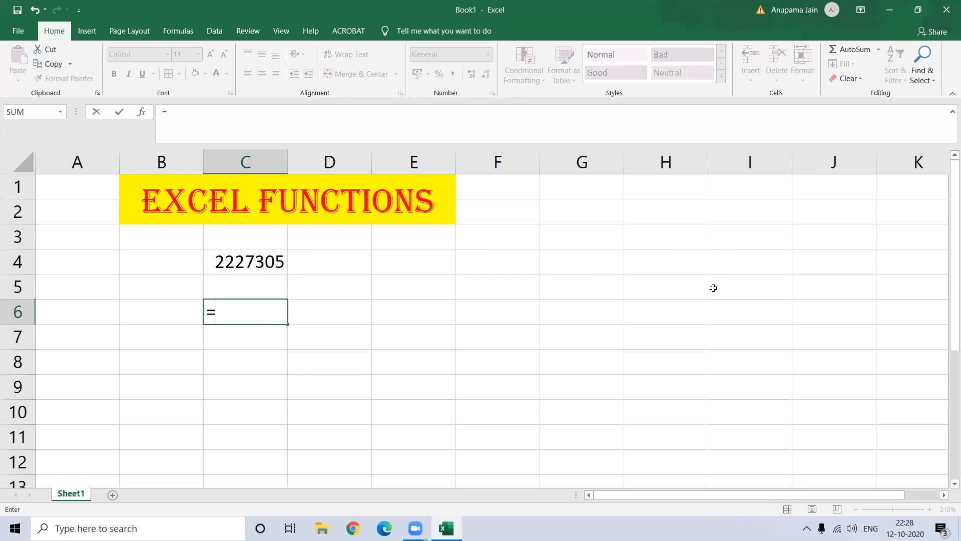
type("sum")
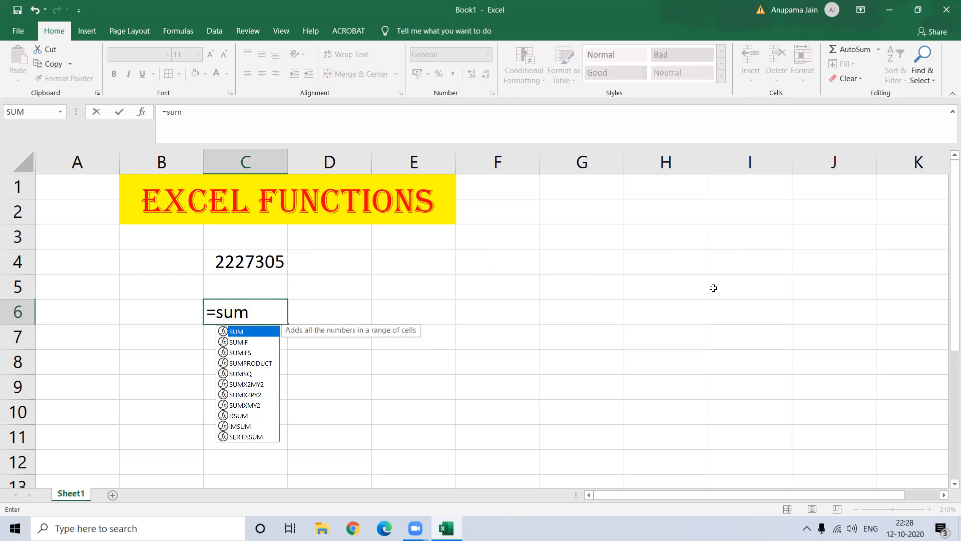
type("(")
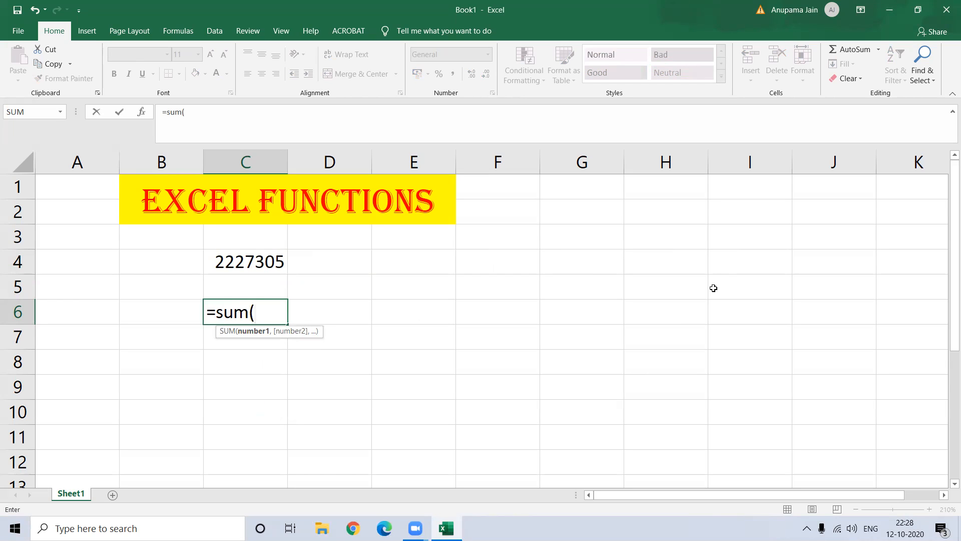
type("1,")
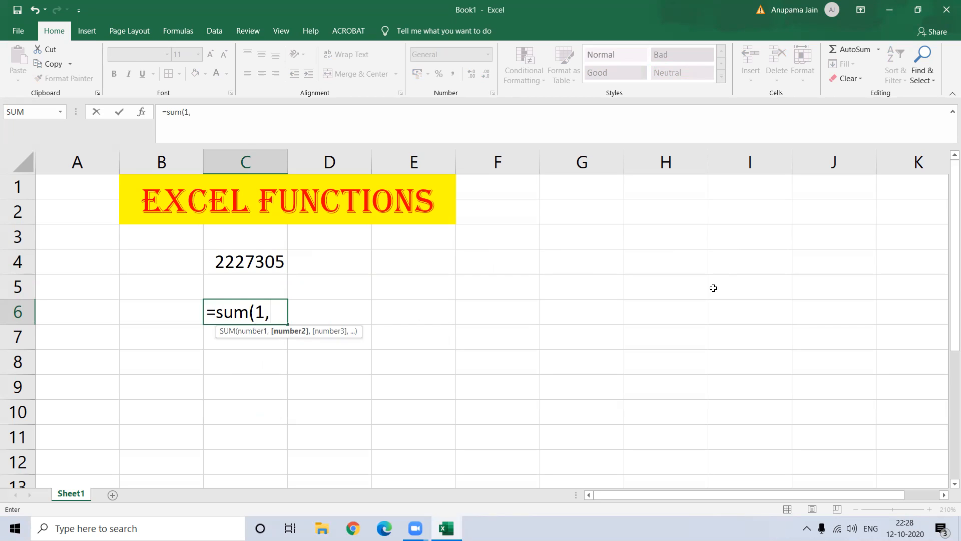
type("2,3")
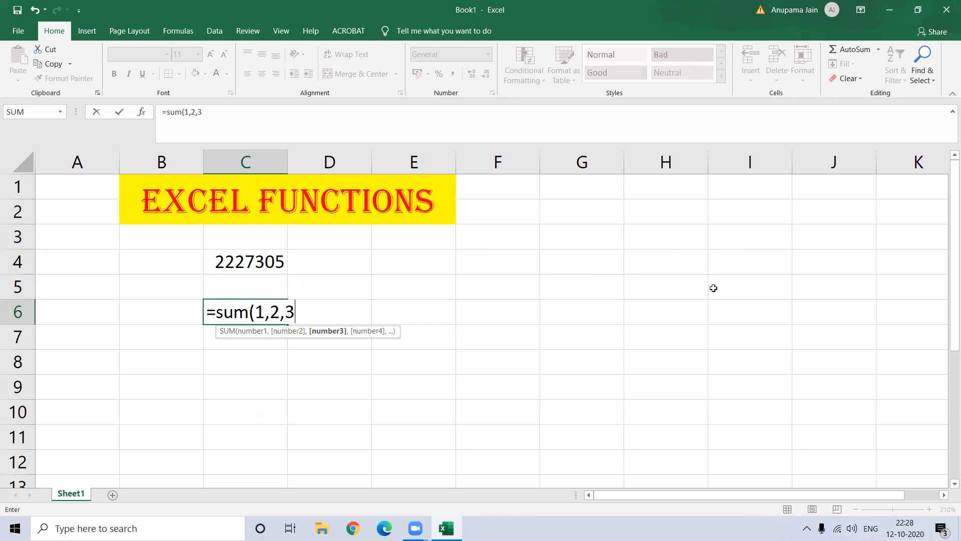
type(",4,5")
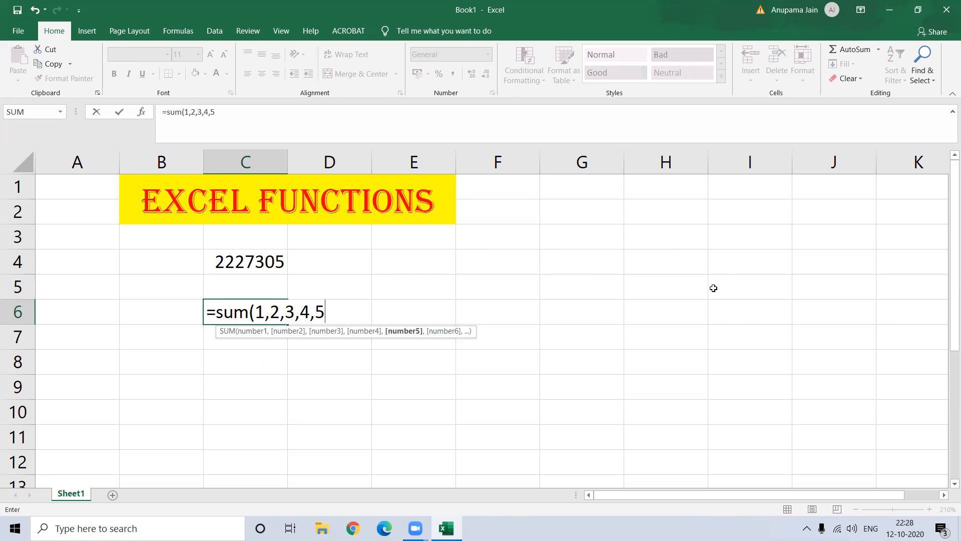
type(")")
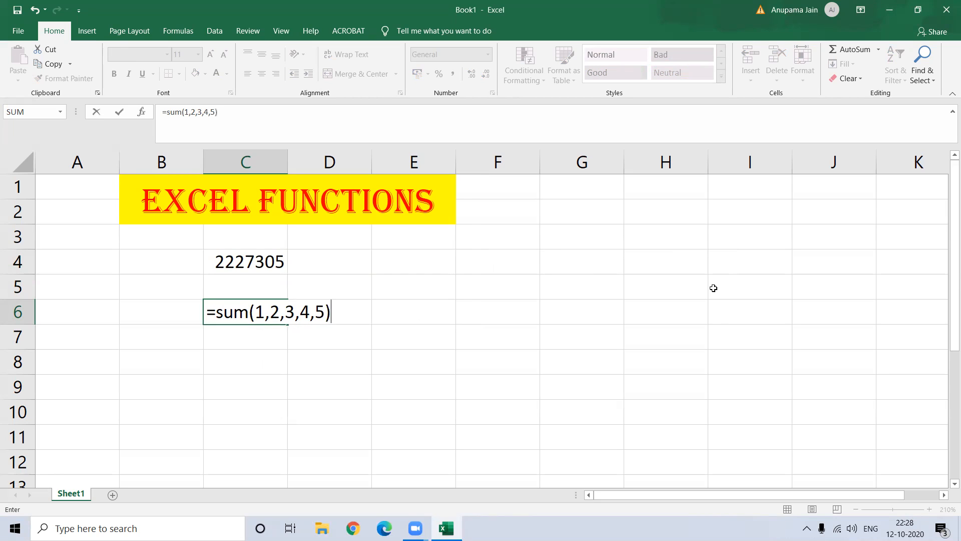
key("Return")
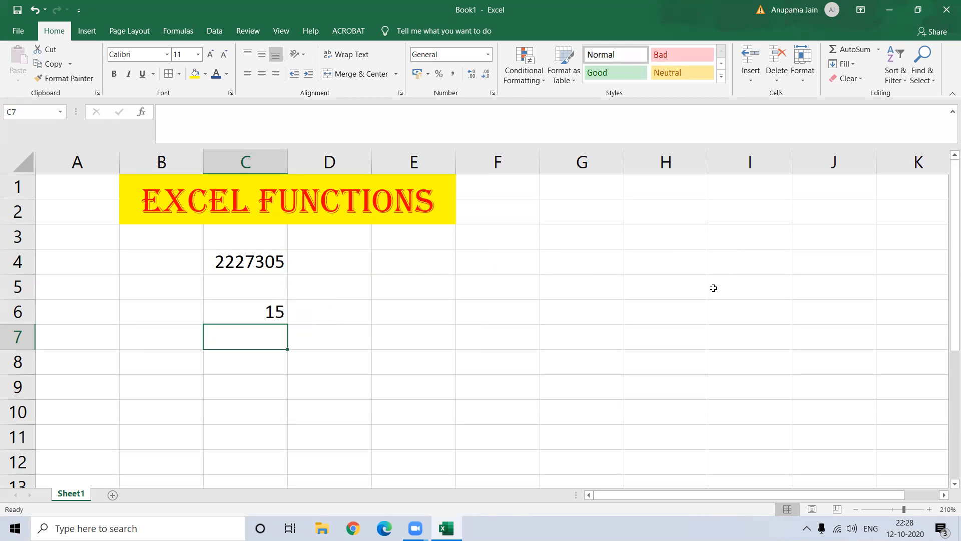
- Start a PRODUCT formula in cell D4 and try to enter it as =product() without any arguments
key("Up")
key("Up")
key("Up")
key("Up")
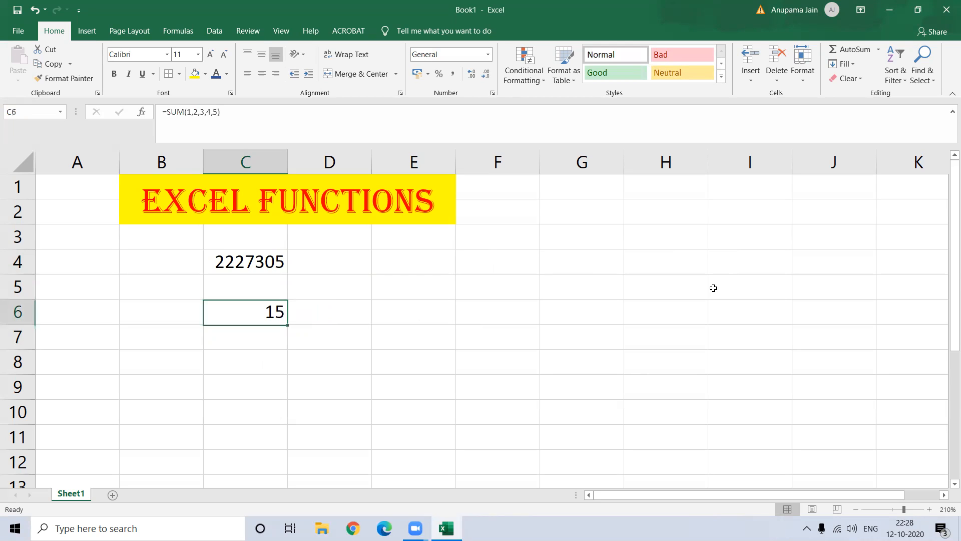
key("Down")
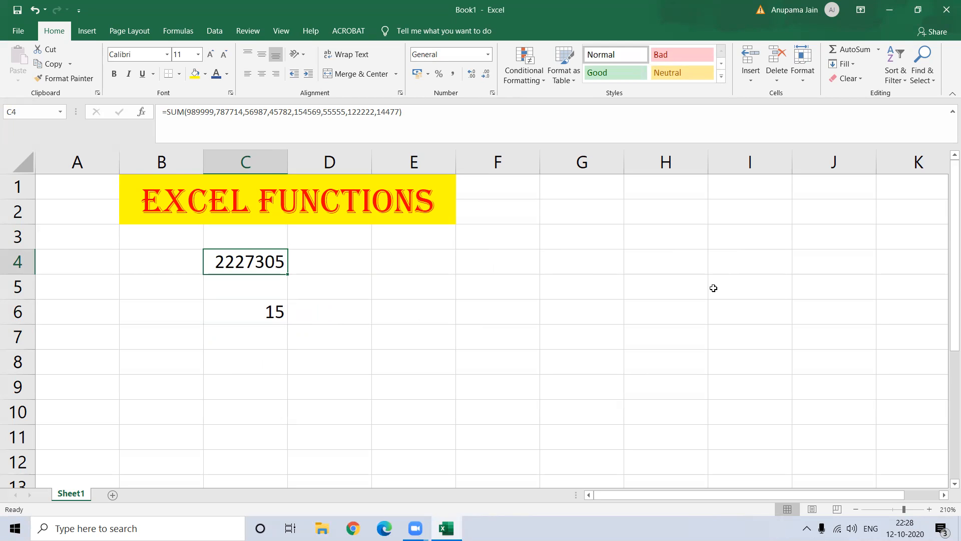
key("Right")
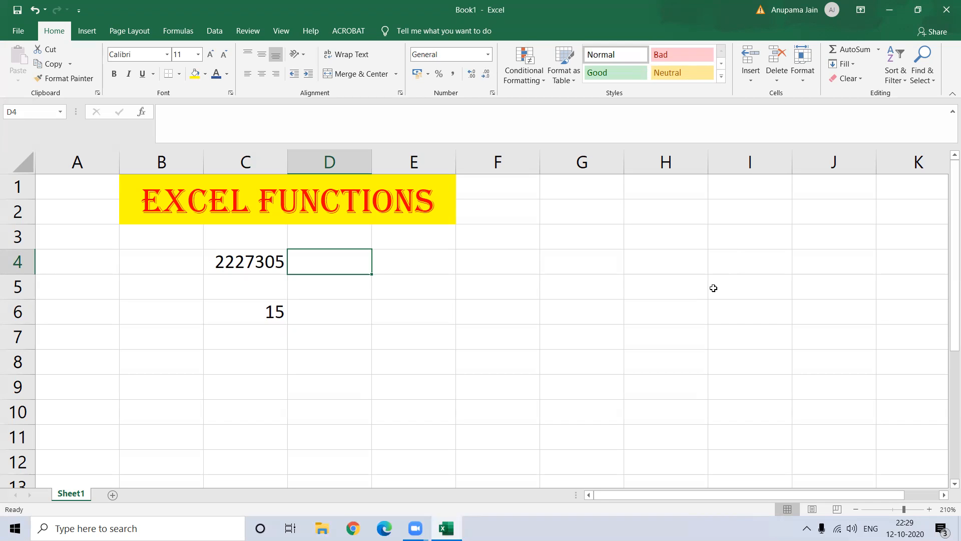
type("=")
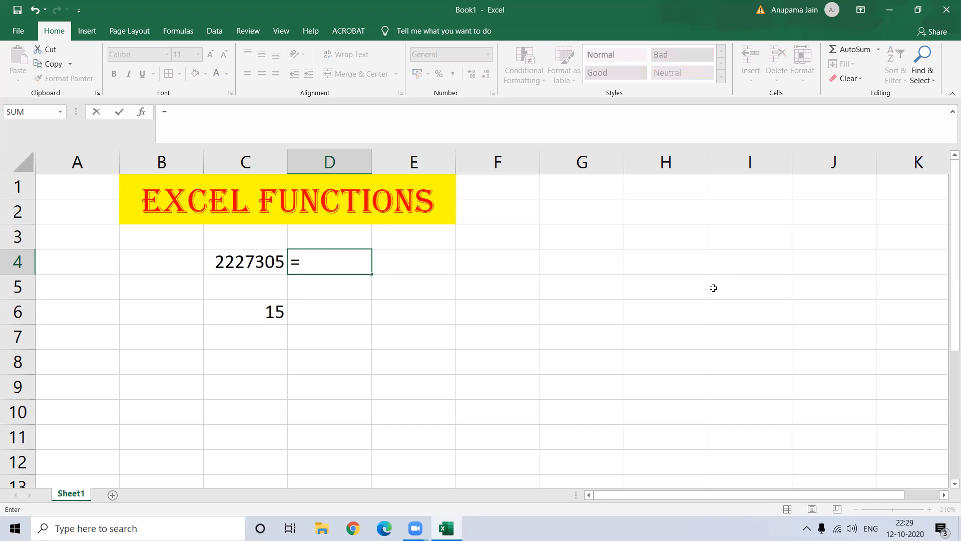
type("pro")
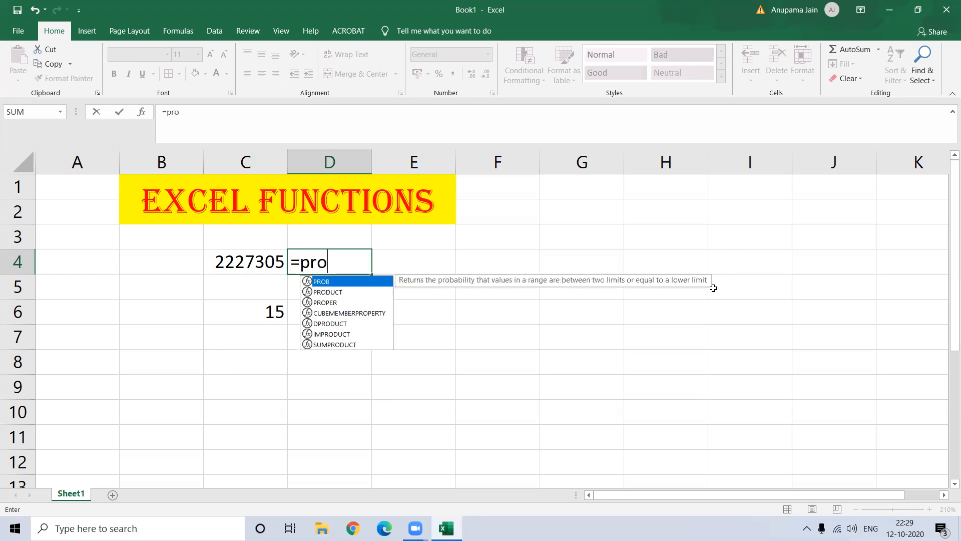
type("duct")
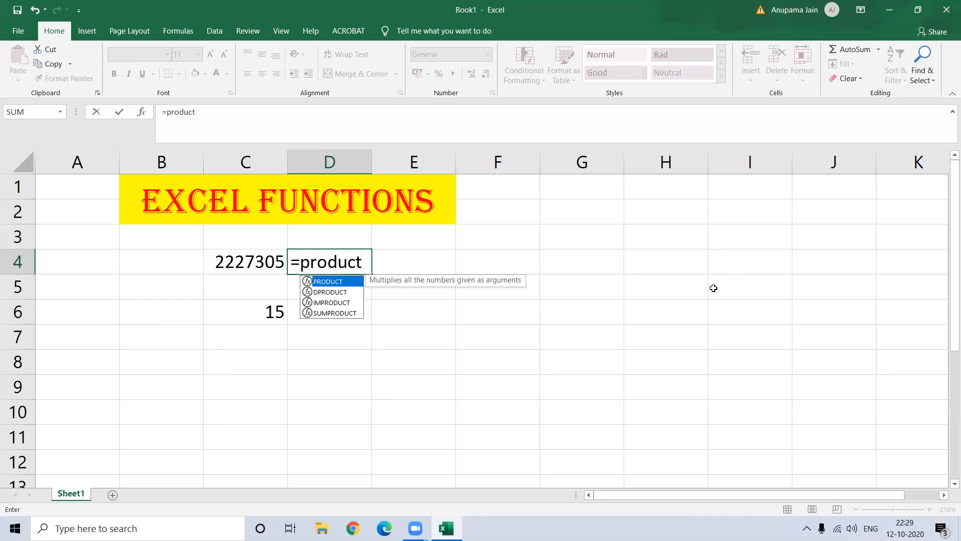
type("(")
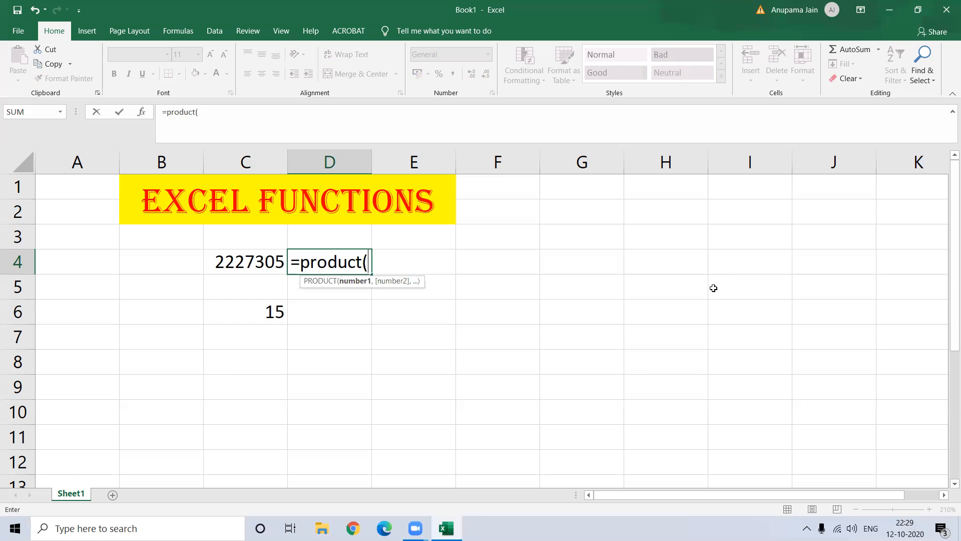
type(")")
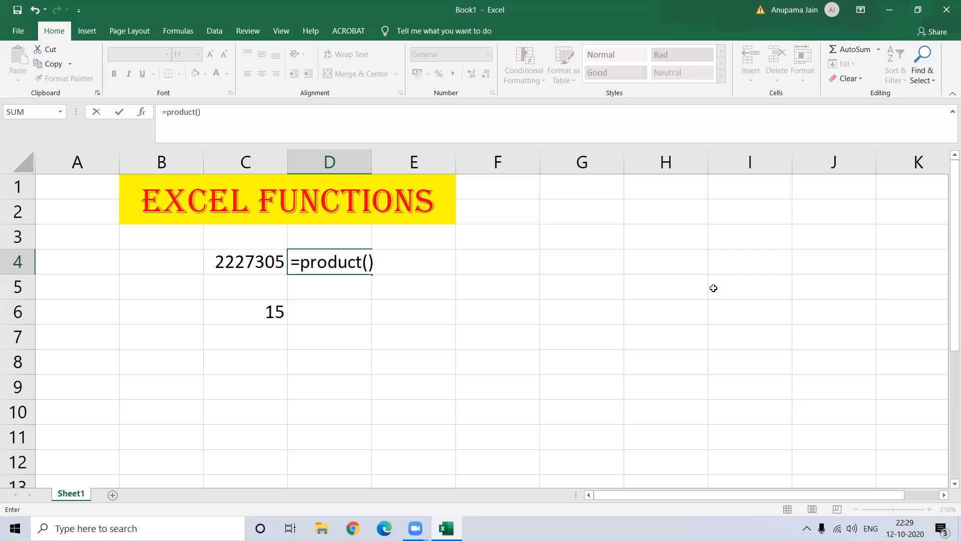
key("Return")
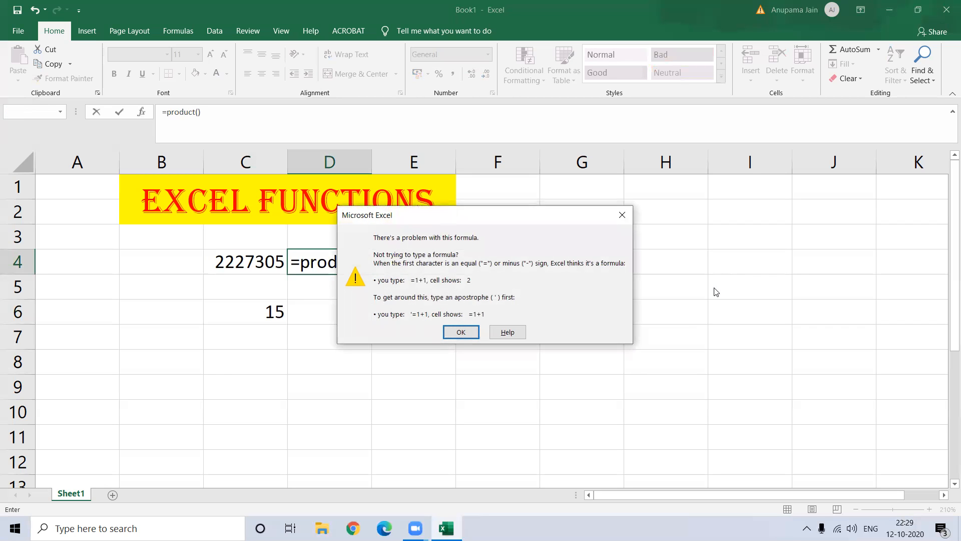
key("Return")
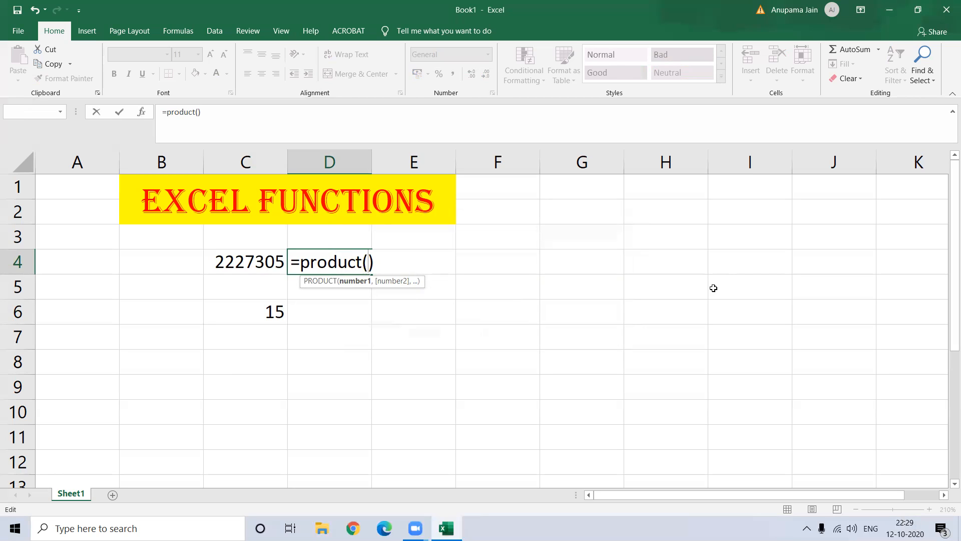
- Complete the formula in cell D4 as =product(1,2,3,4,5,6,7,8,9,10) to multiply the ten numbers
type("1")
type(",2,3,4")
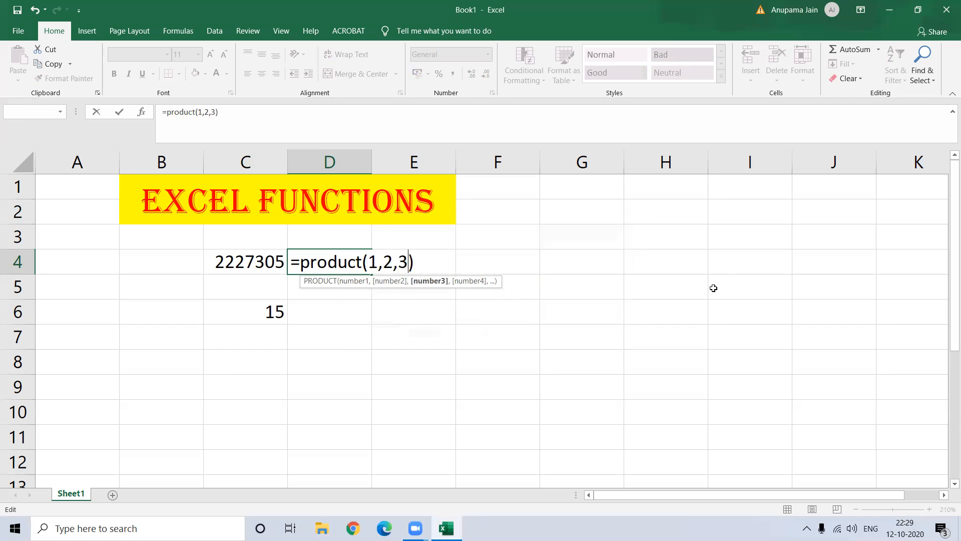
type(",5,6,")
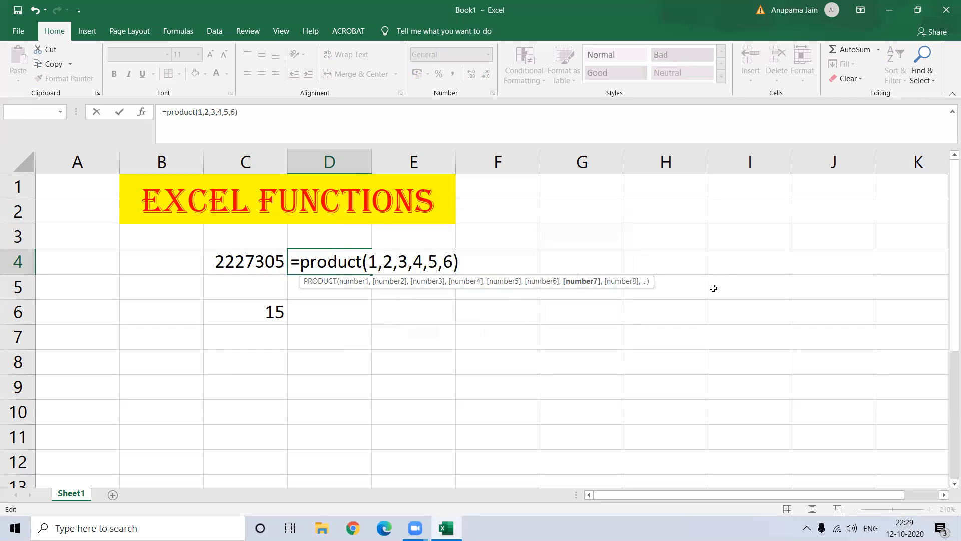
type("7,8,9")
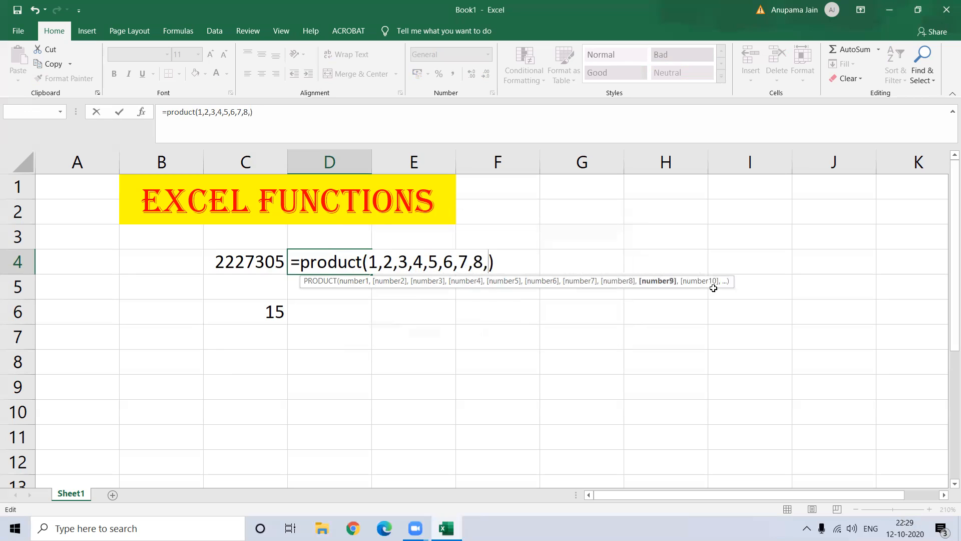
type(",10")
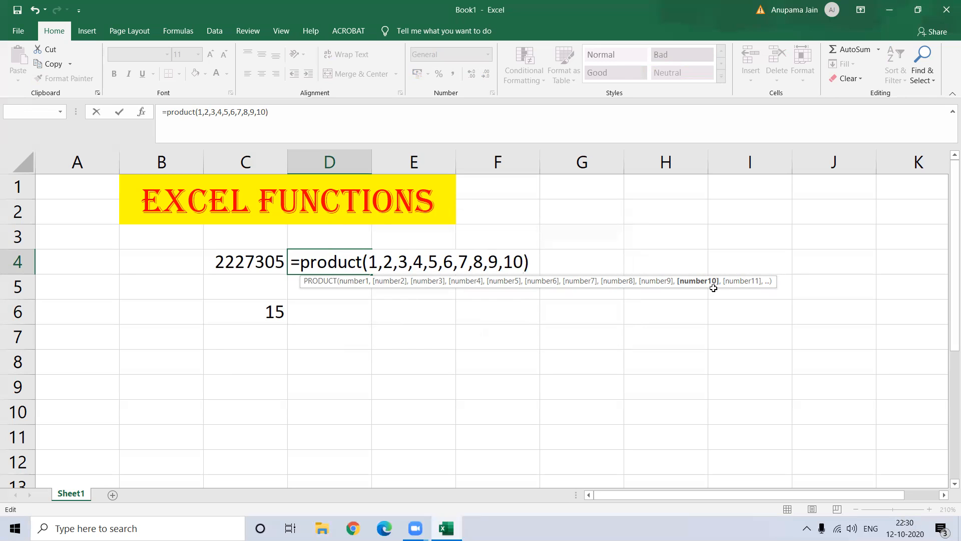
key("Return")
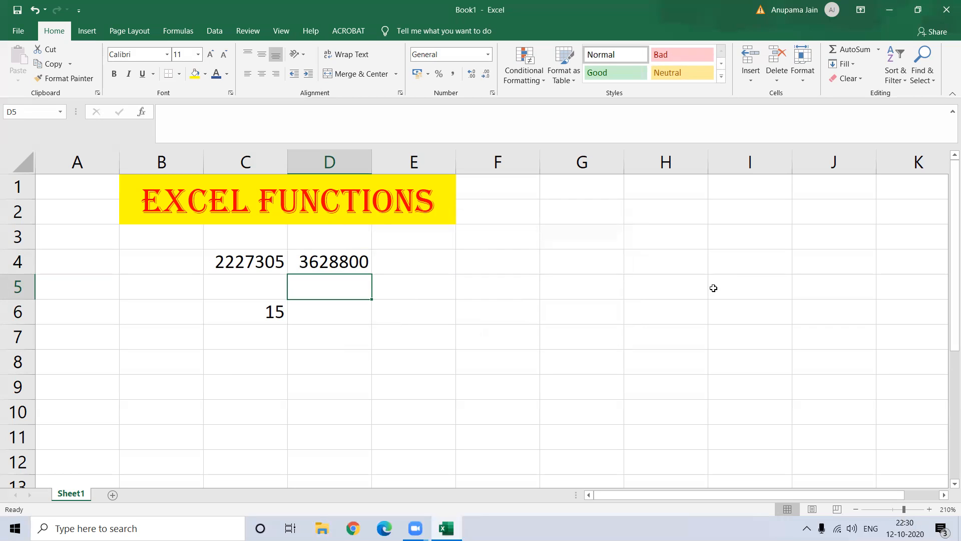
- Enter =today() in cell E4 to insert the current date
key("Up")
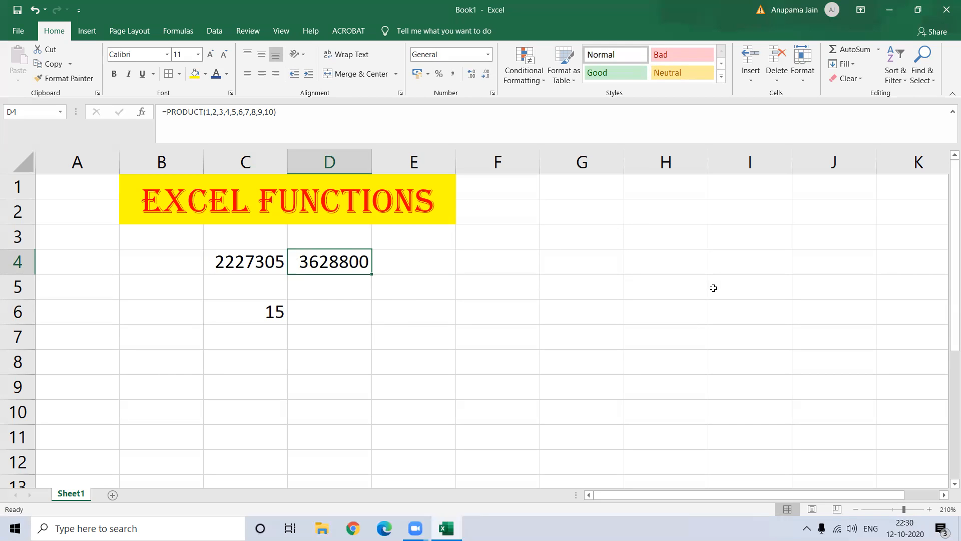
key("Right")
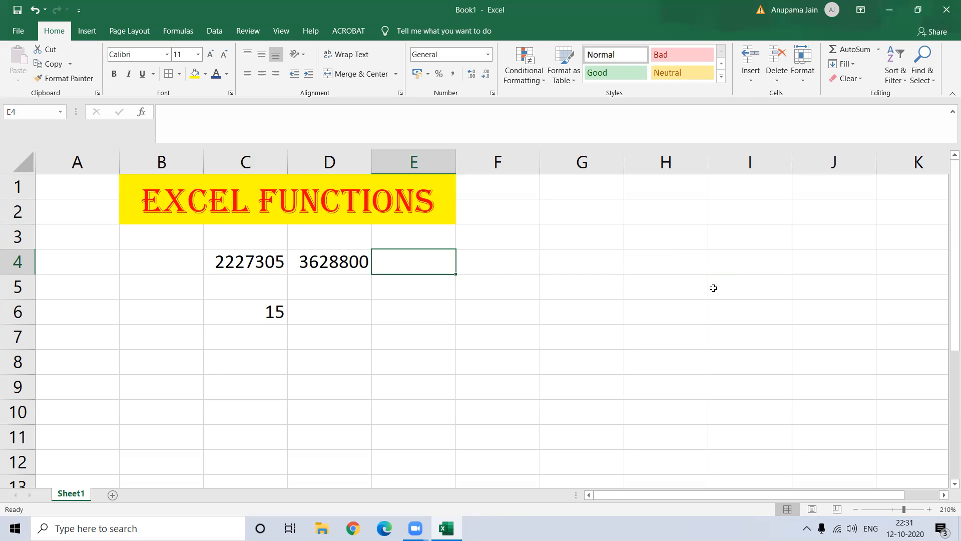
type("=")
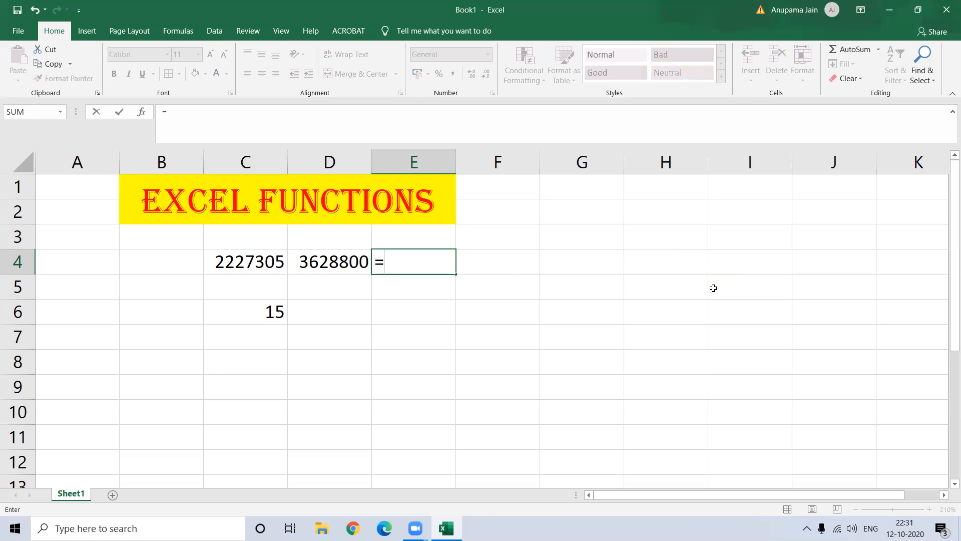
type("t")
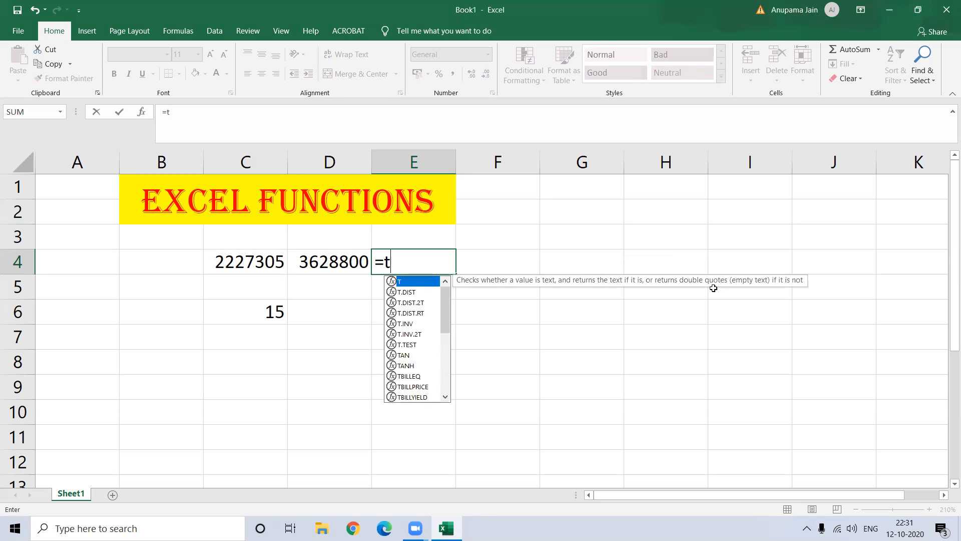
type("oday")
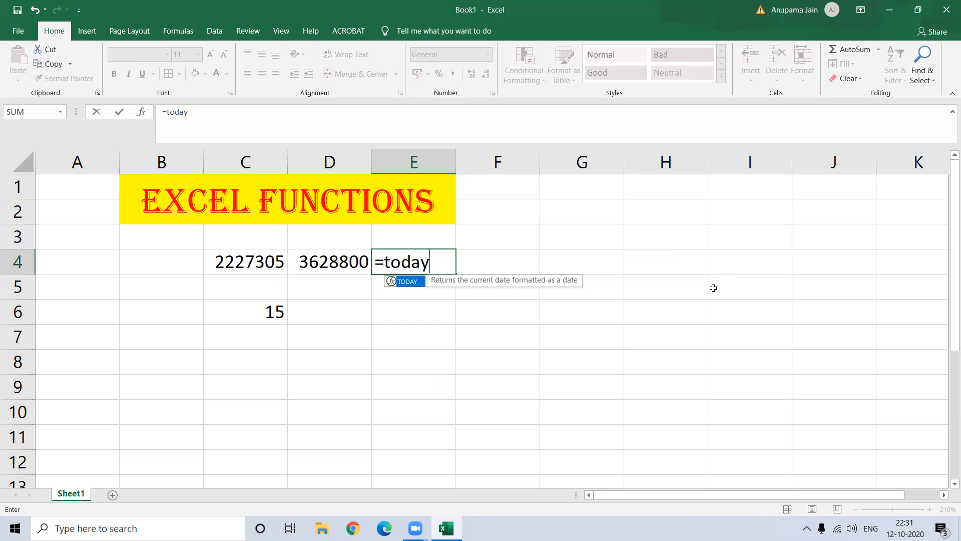
type("()")
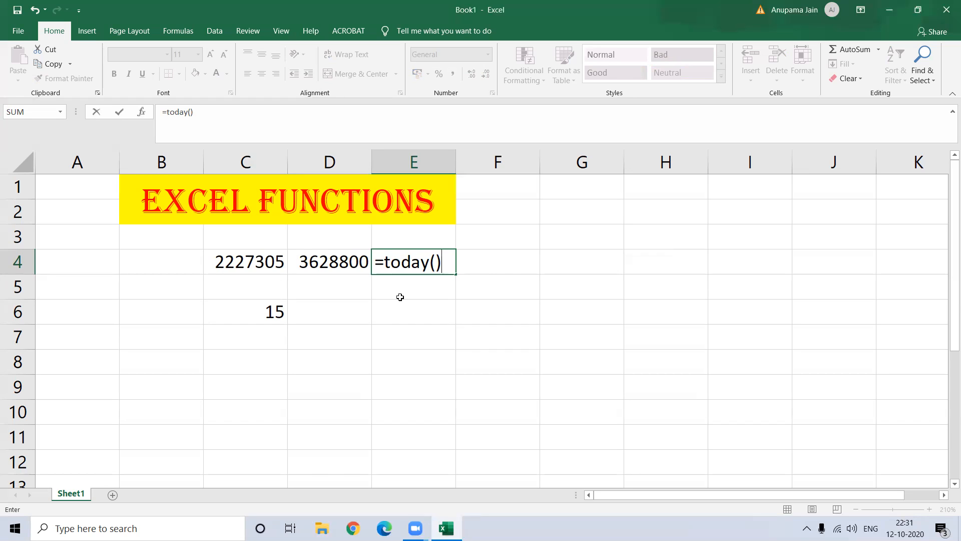
key("Return")
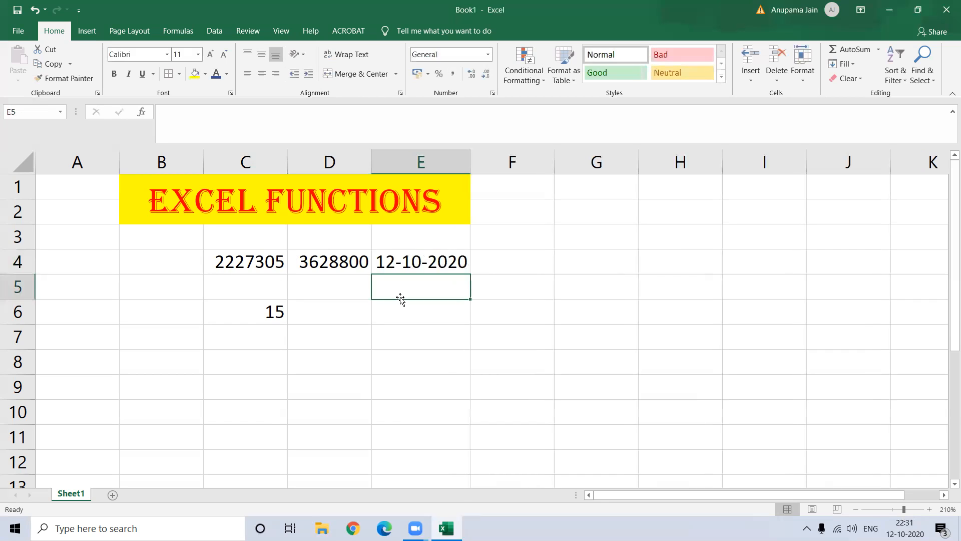
- Enter =today() again in cell E6, two rows below the first date
key("Up")
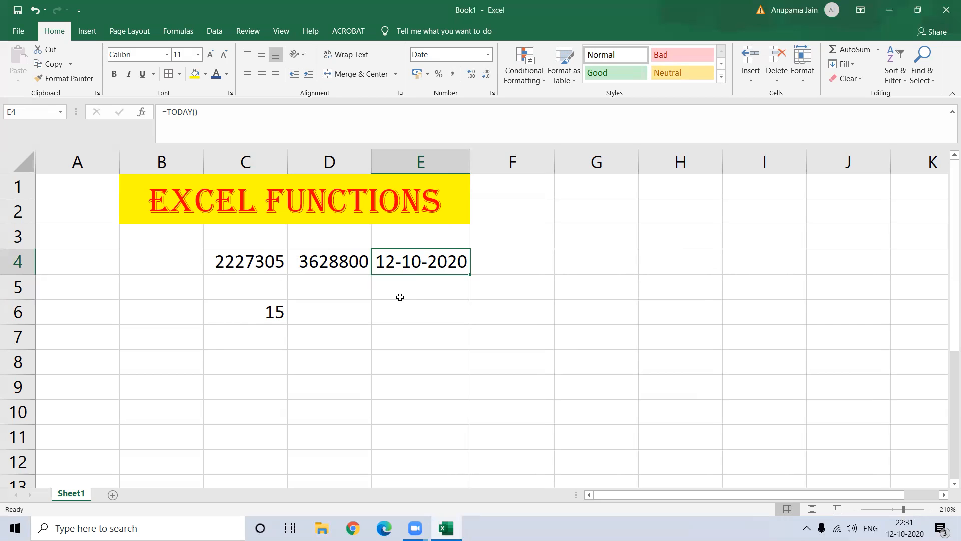
key("Down")
key("Down")
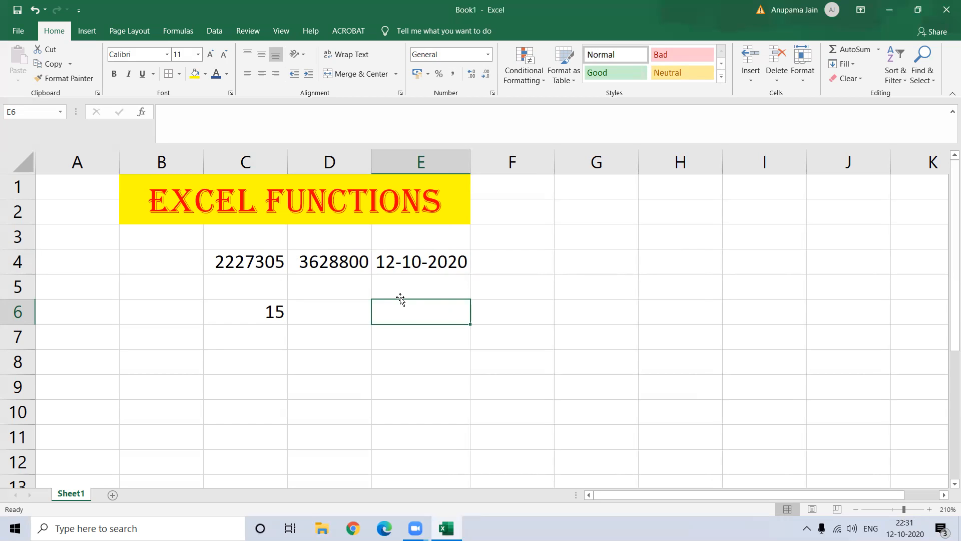
type("=today()")
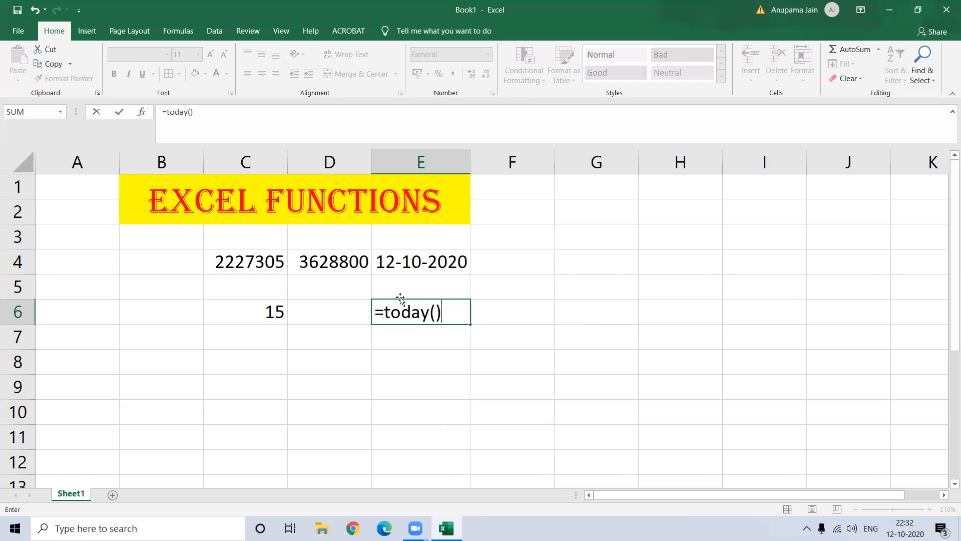
key("Return")
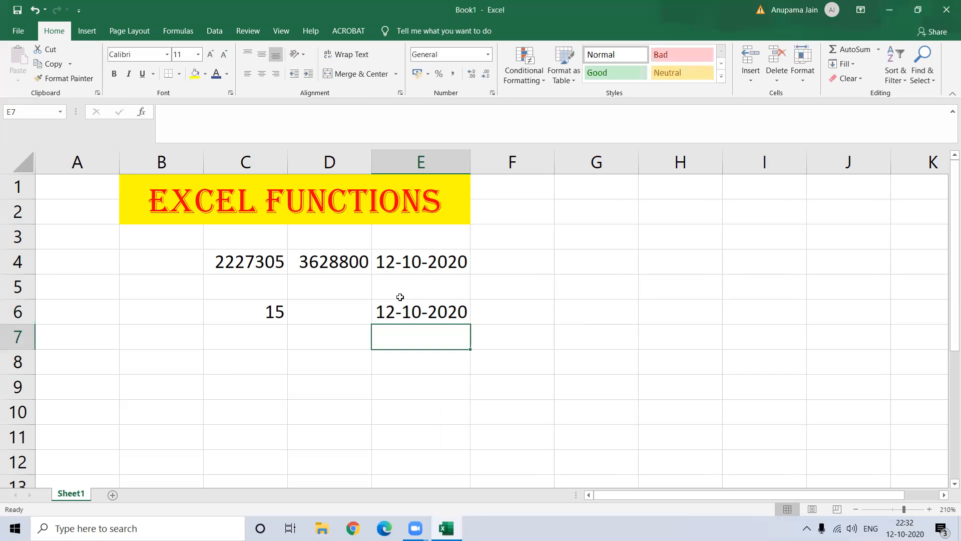